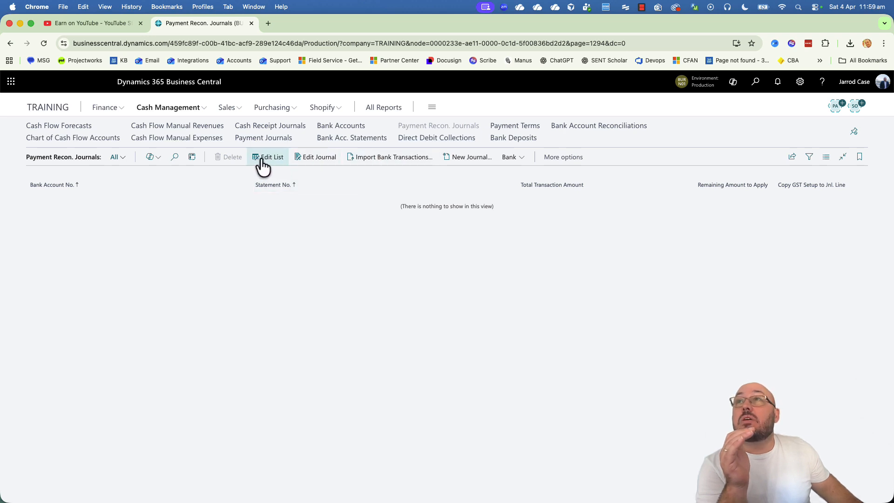
click(472, 160)
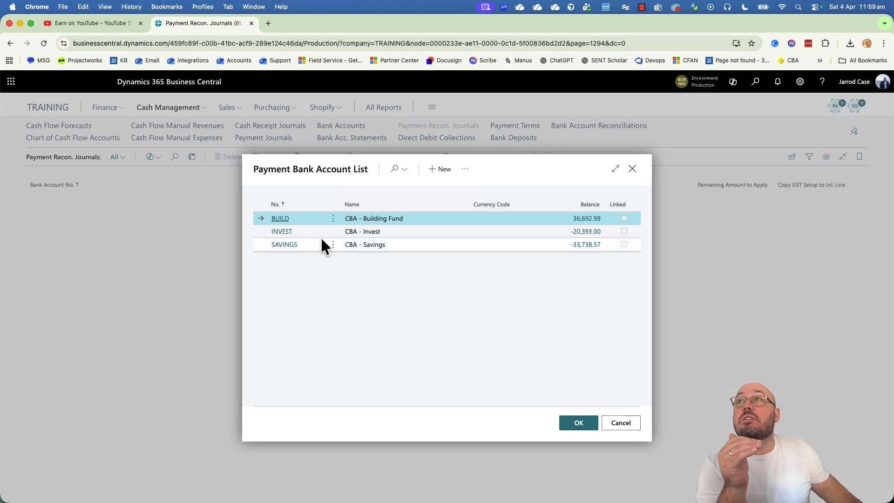
click(283, 220)
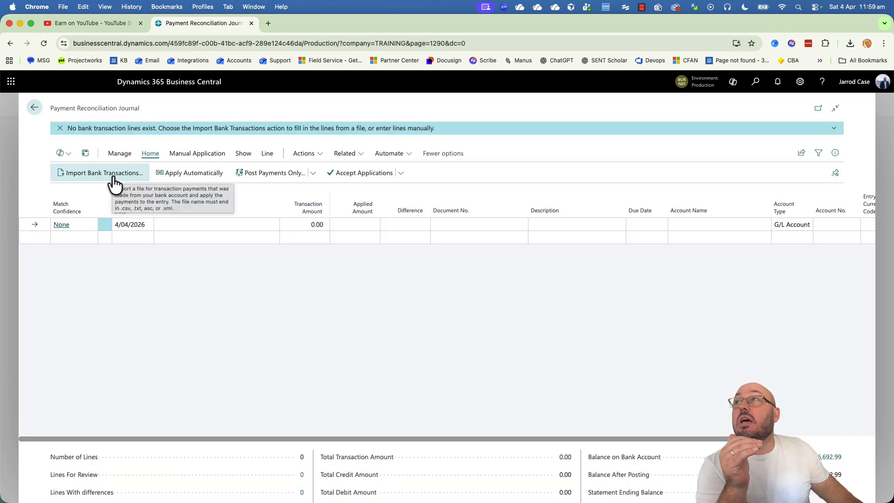
click(34, 108)
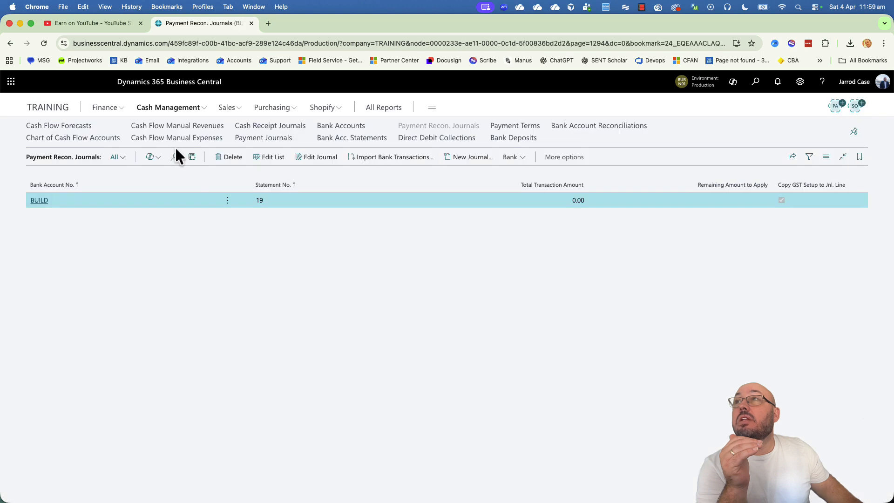
click(223, 201)
click(232, 215)
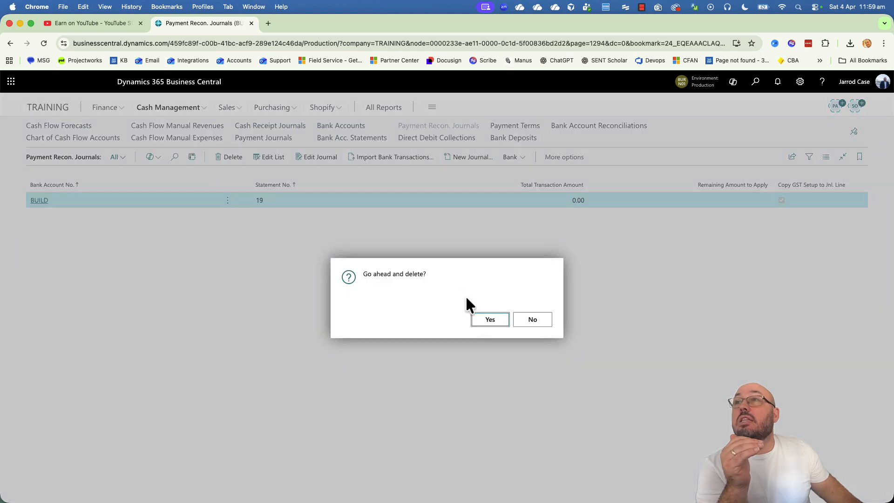
click(487, 321)
Step: Import the bank transactions from SampleBankFile9.csv into a payment reconciliation journal for the BUILD bank account
click(391, 157)
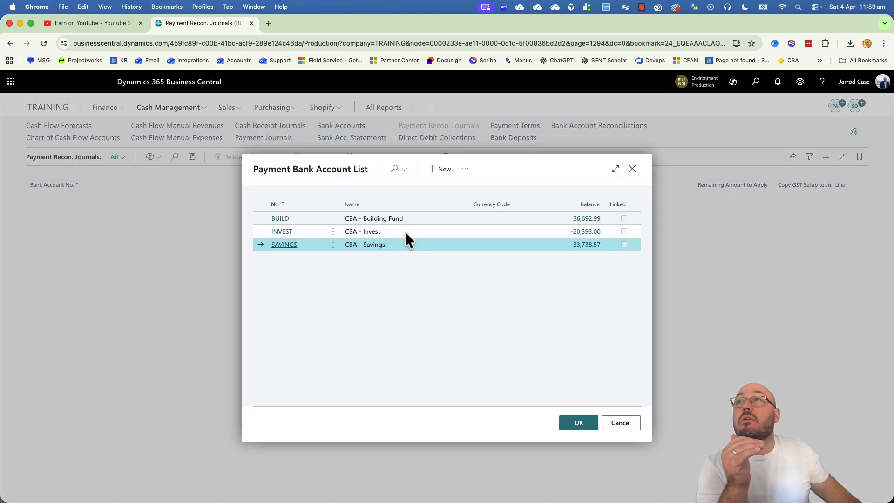
click(279, 219)
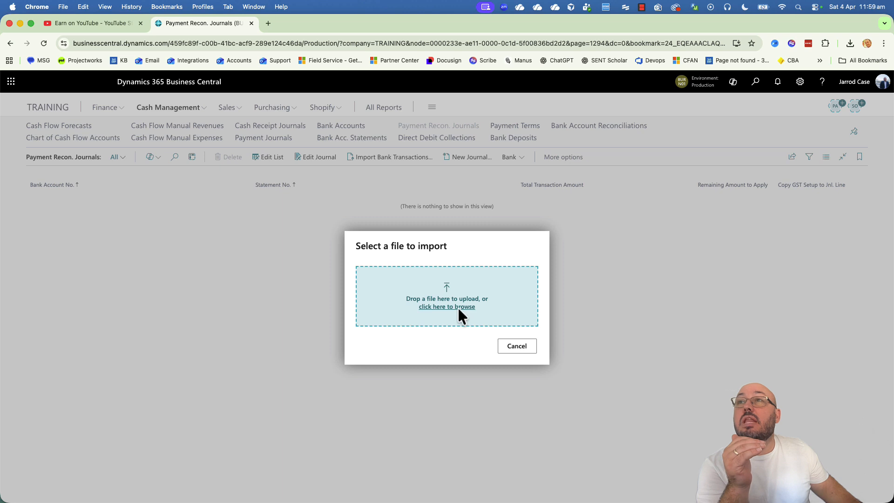
click(457, 307)
click(482, 147)
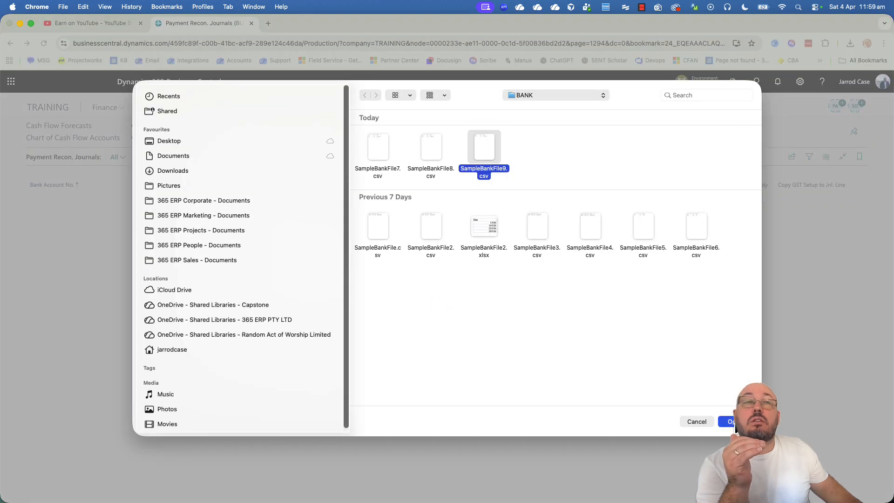
click(731, 421)
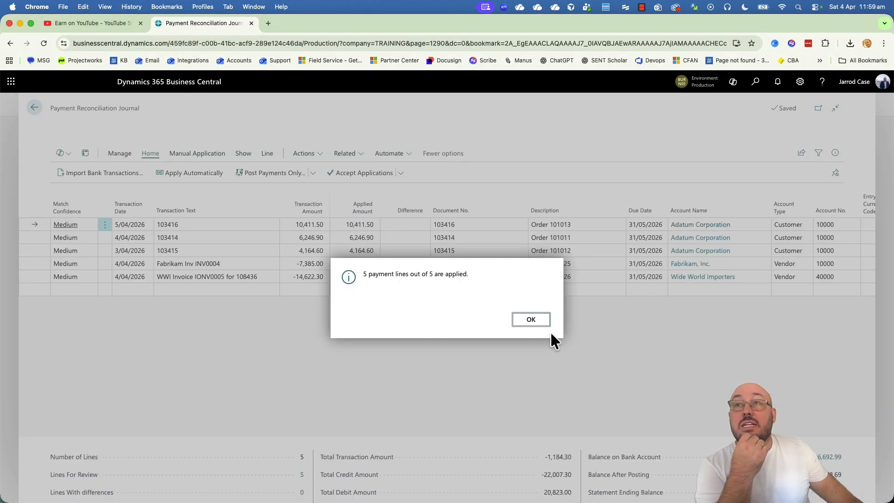
click(538, 323)
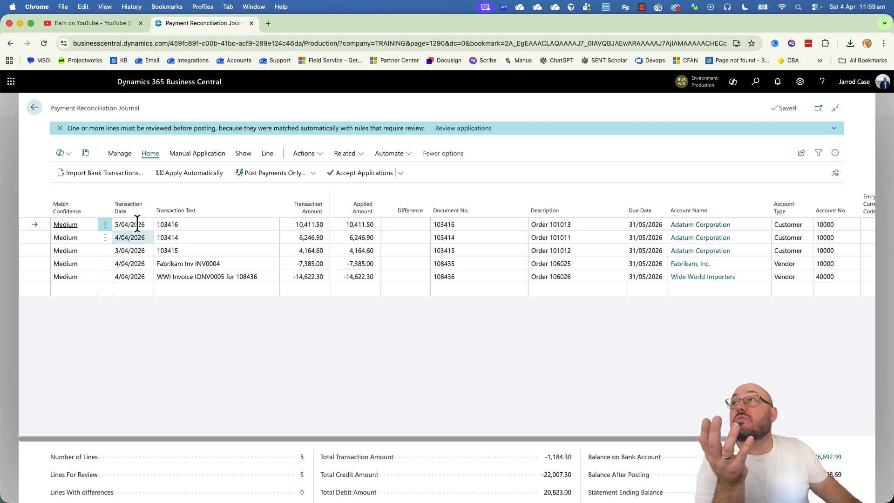
click(440, 153)
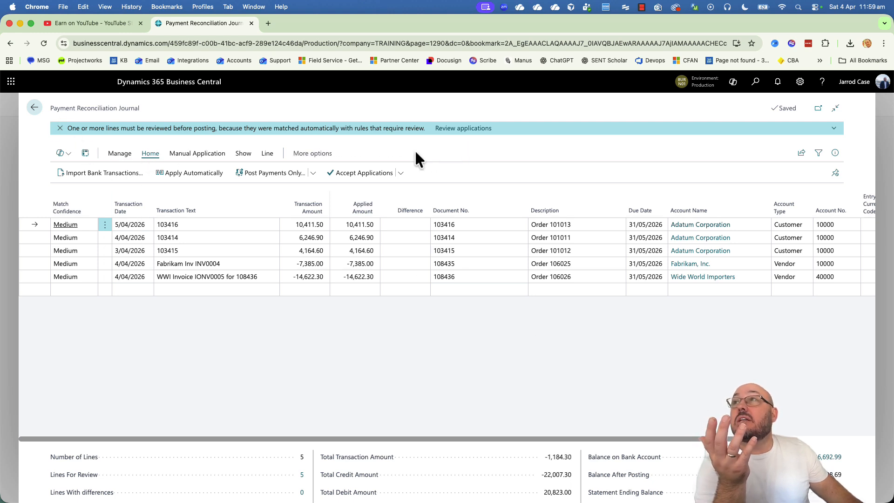
click(306, 158)
click(297, 159)
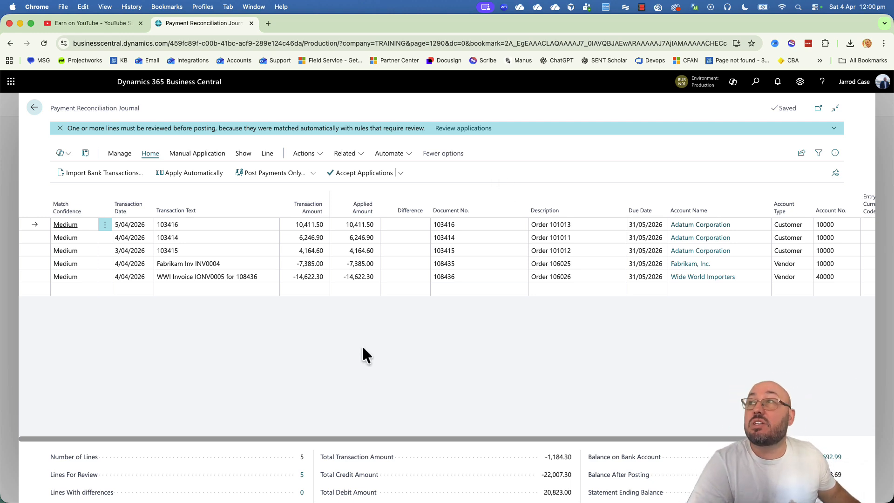
drag(354, 439, 156, 403)
Step: Preview the posting of the imported payment lines, then return to the journal
click(314, 179)
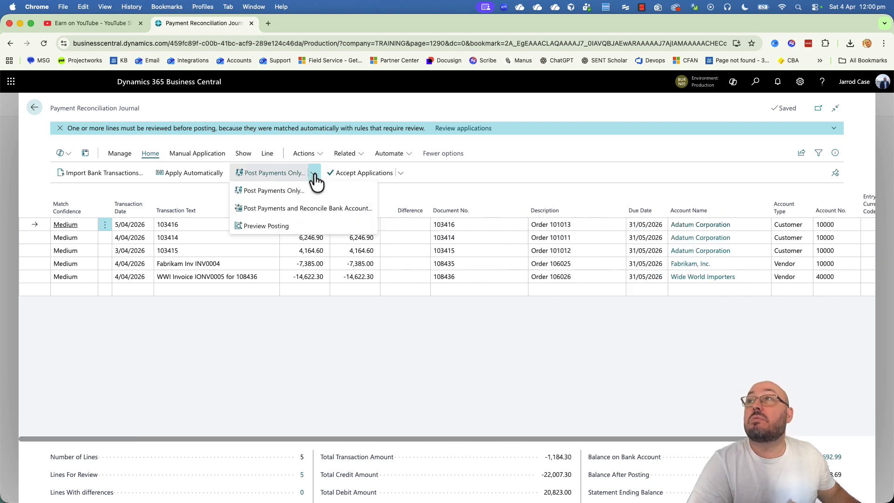
click(289, 228)
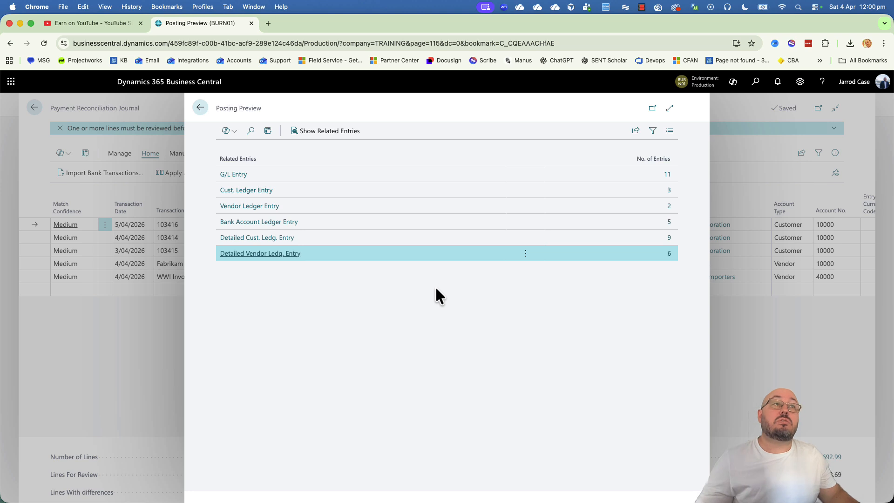
key(Escape)
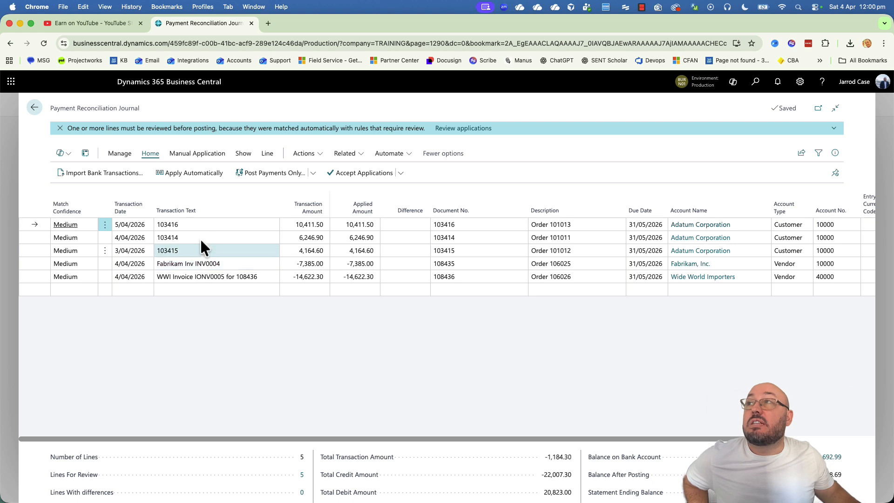
Step: Examine the transaction texts of the Fabrikam and WWI invoice payment lines
click(192, 264)
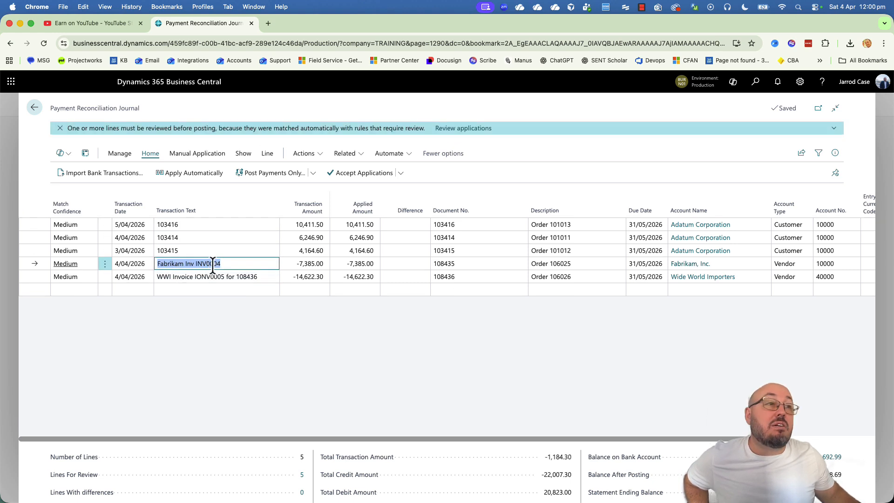
click(195, 277)
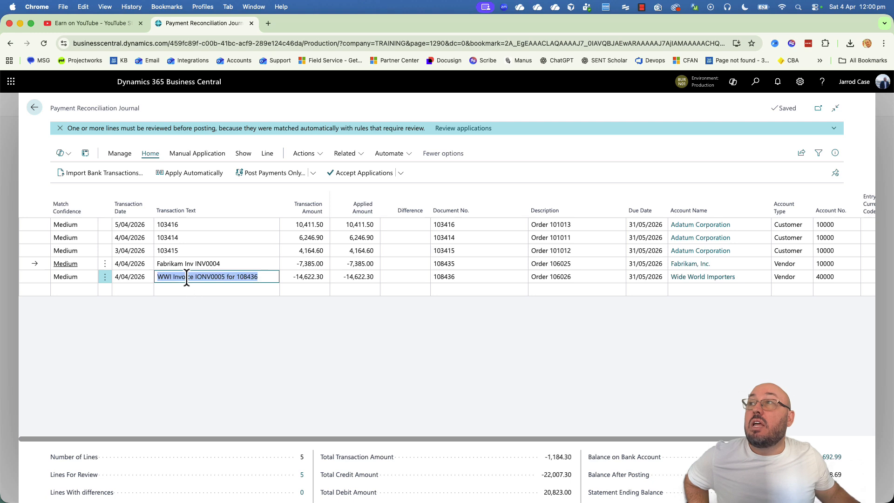
click(210, 276)
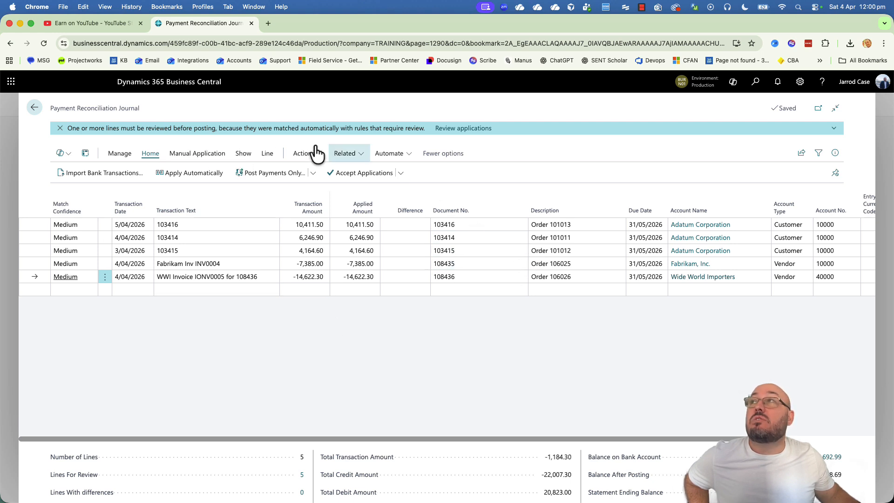
Step: Review the automatically matched payment applications and accept all five of them
click(142, 130)
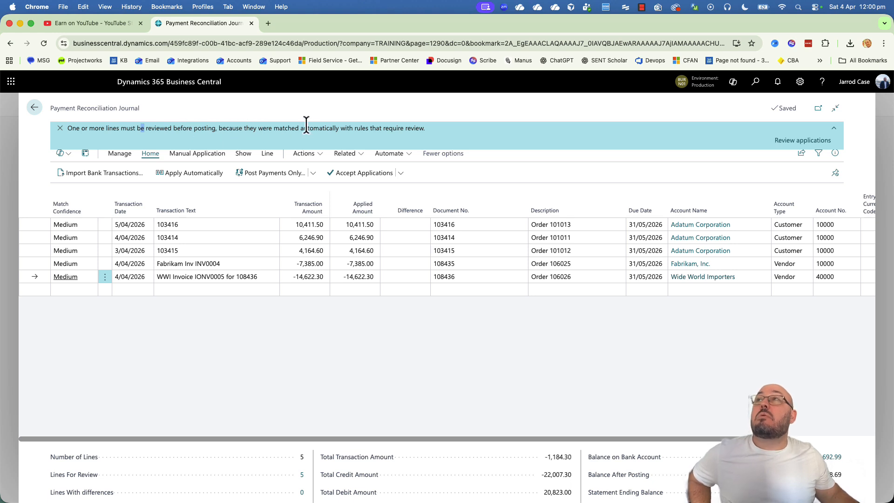
click(794, 142)
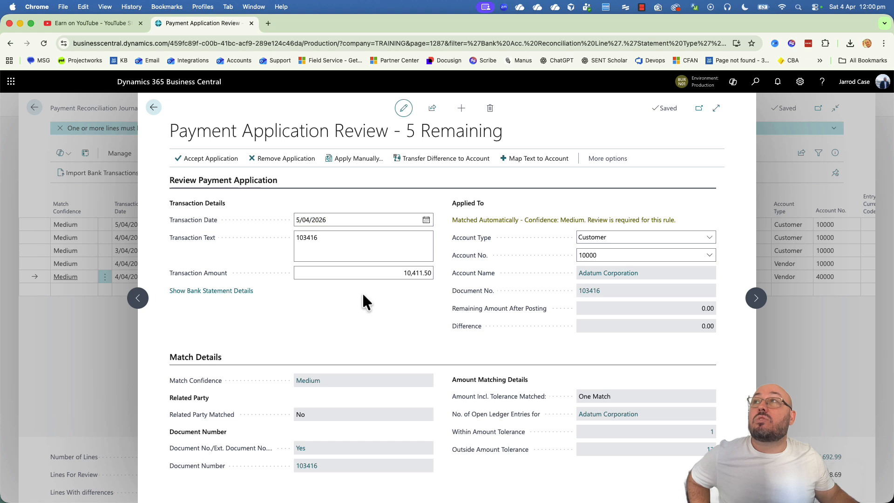
click(210, 161)
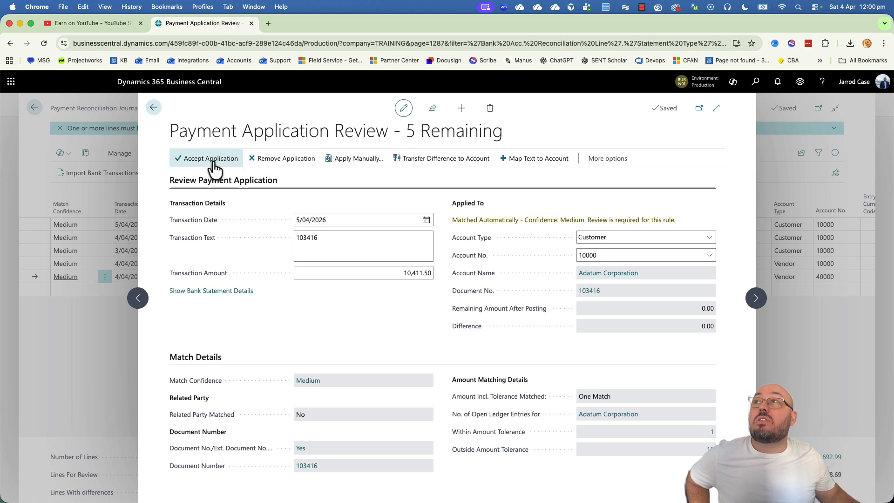
click(213, 163)
click(213, 164)
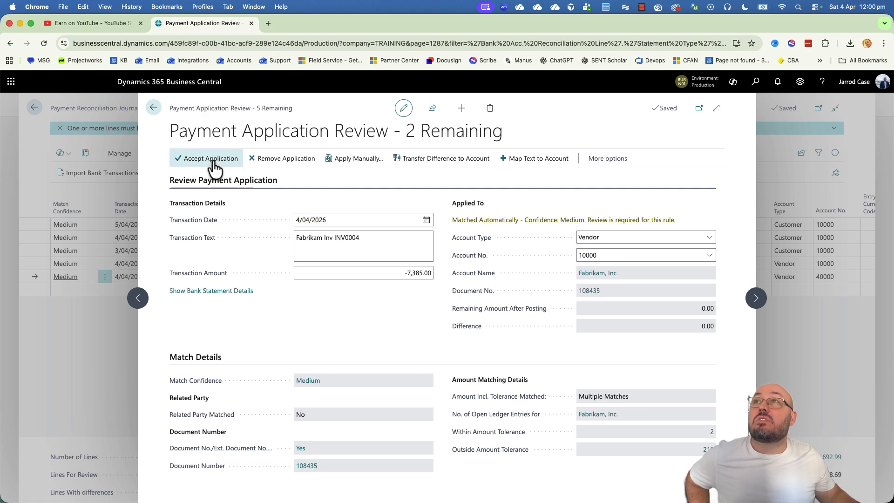
click(213, 164)
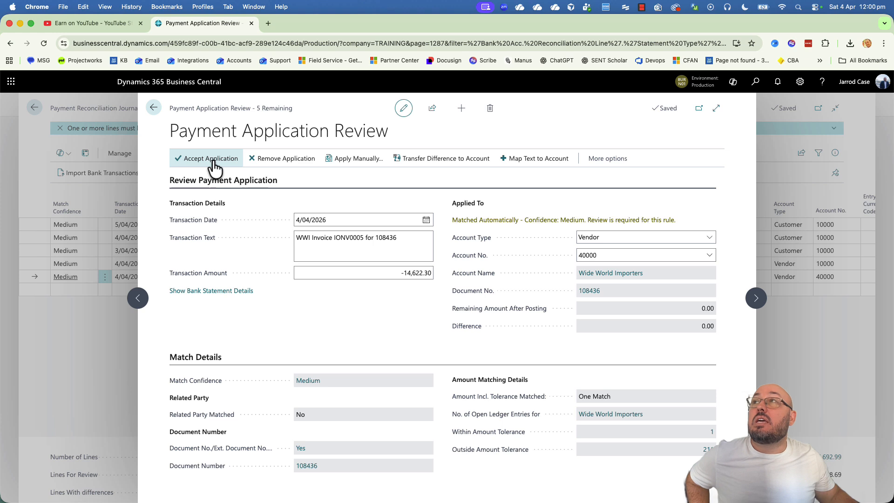
click(213, 163)
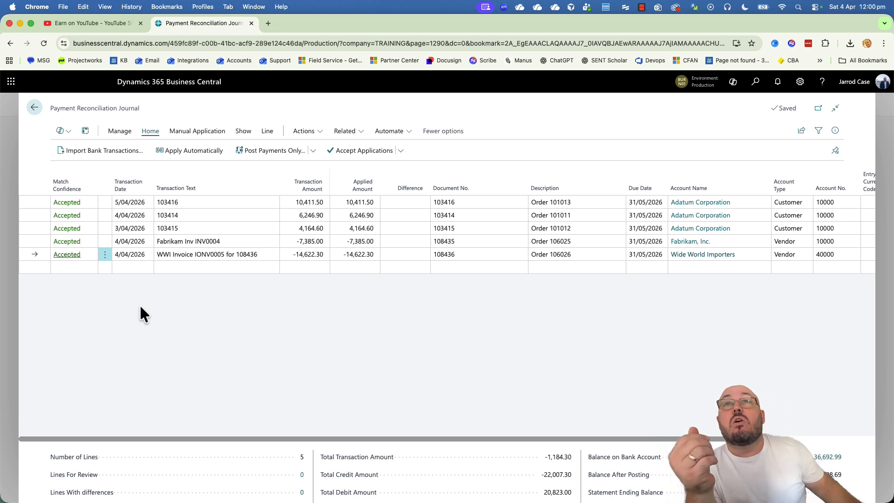
Step: Run the automatic application on the journal lines again, choosing to overwrite the previous applications
scroll(515, 436, right, 5)
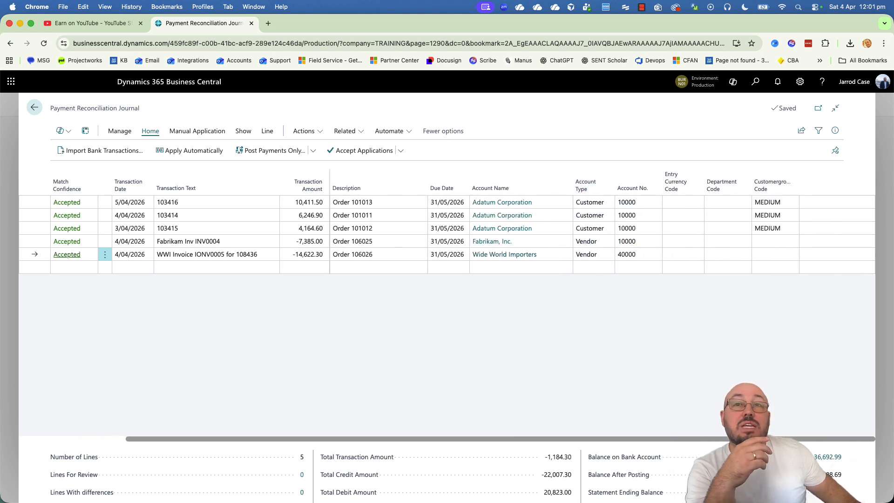
scroll(550, 447, left, 5)
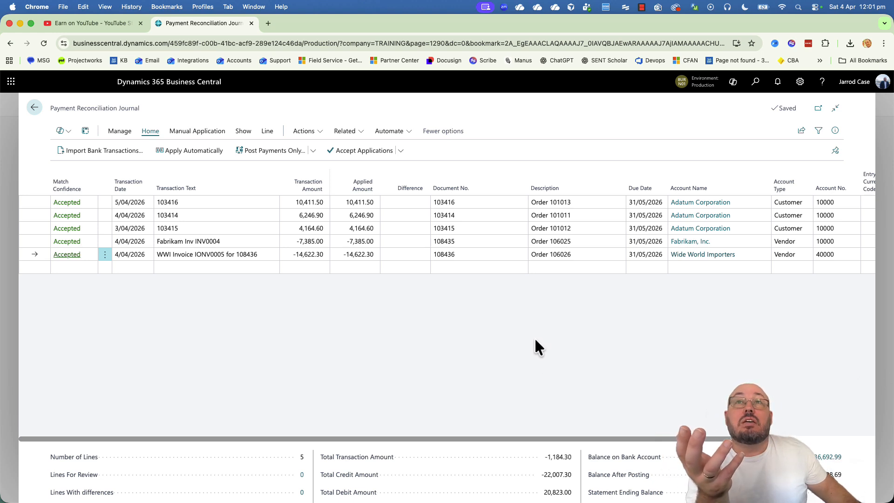
click(203, 135)
click(154, 132)
click(187, 151)
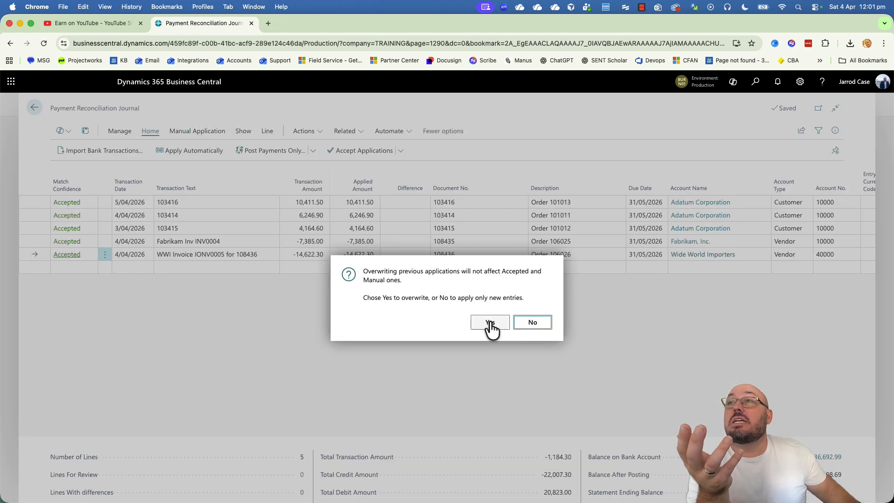
click(490, 323)
click(526, 321)
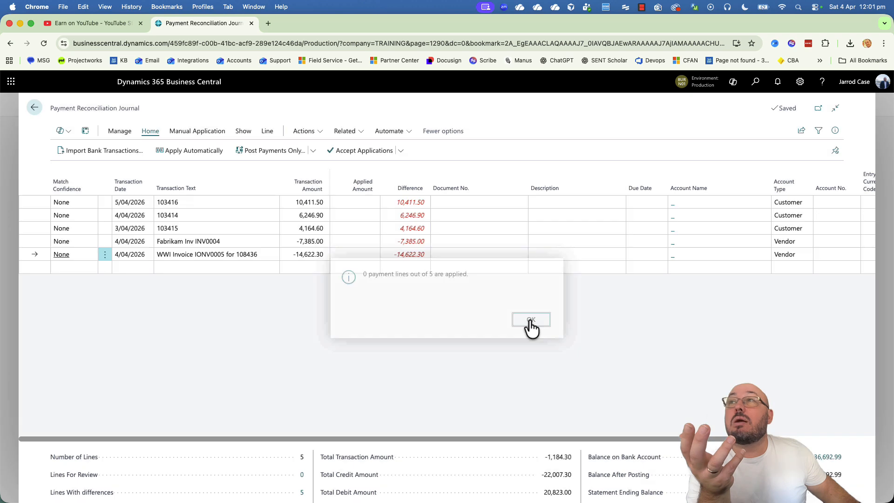
Step: Assign Adatum Corporation to the three customer lines, Fabrikam, Inc. to its vendor line and Wide World Importers to the WWI line
click(830, 203)
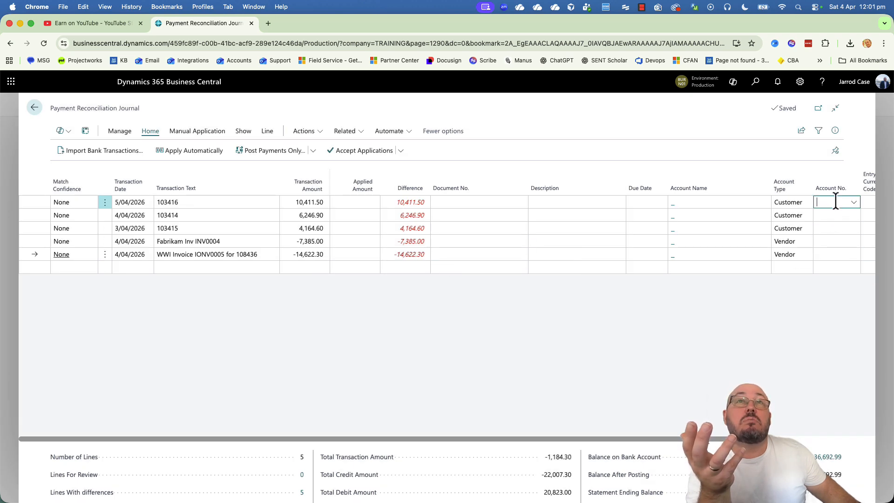
click(808, 242)
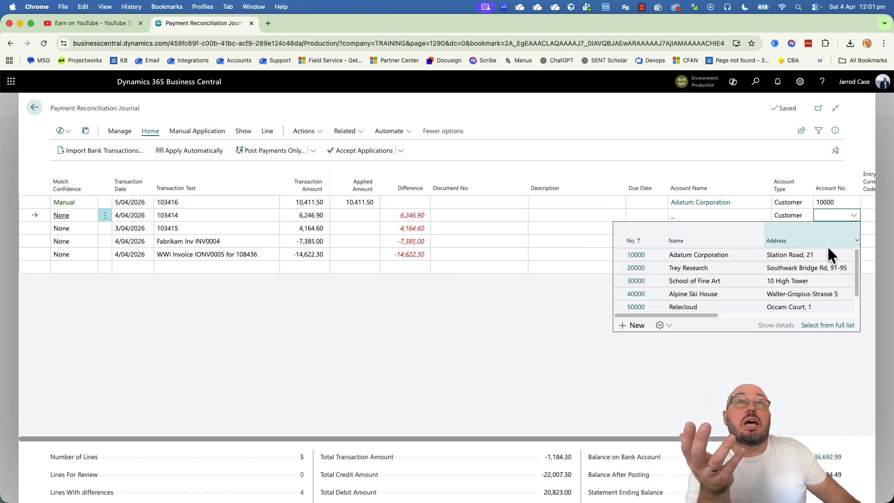
click(821, 255)
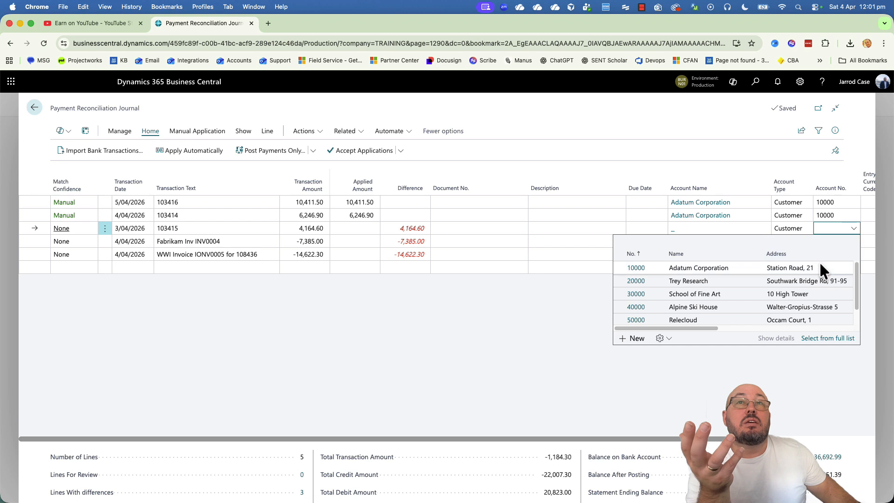
click(820, 265)
click(796, 283)
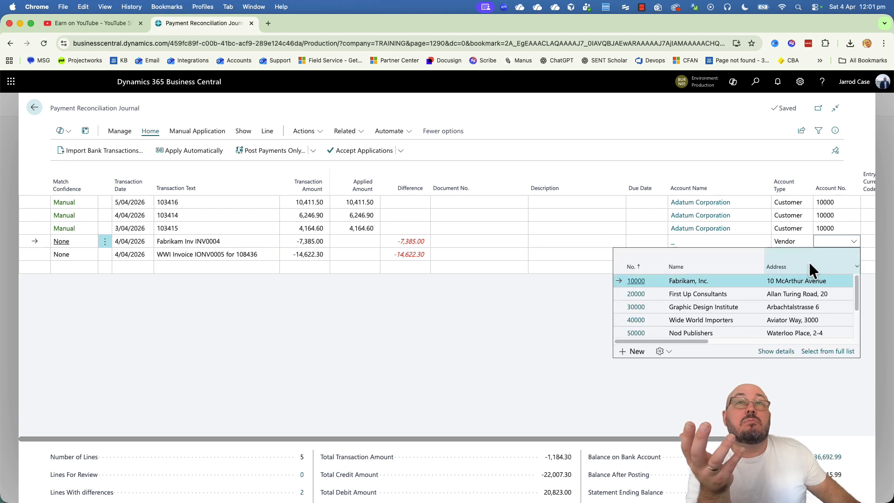
click(730, 329)
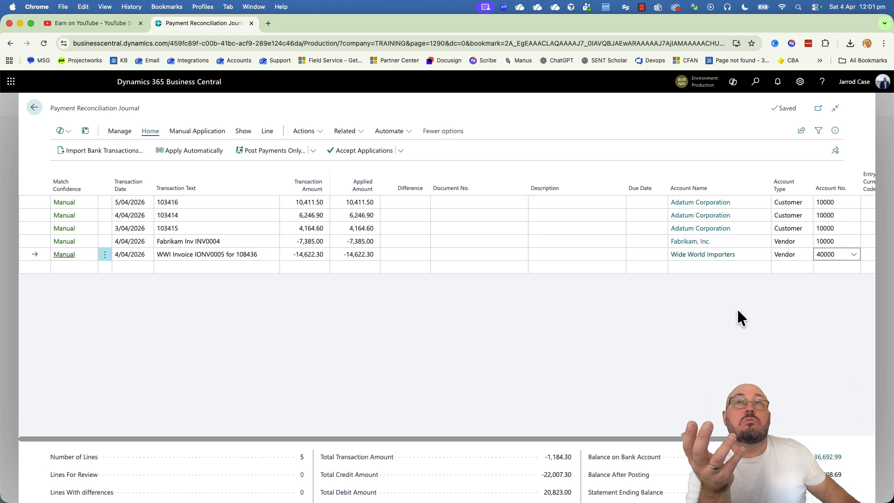
Step: Manually apply the 103416 payment line to Adatum Corporation's invoice 103416 for 10,411.50
click(244, 202)
click(195, 132)
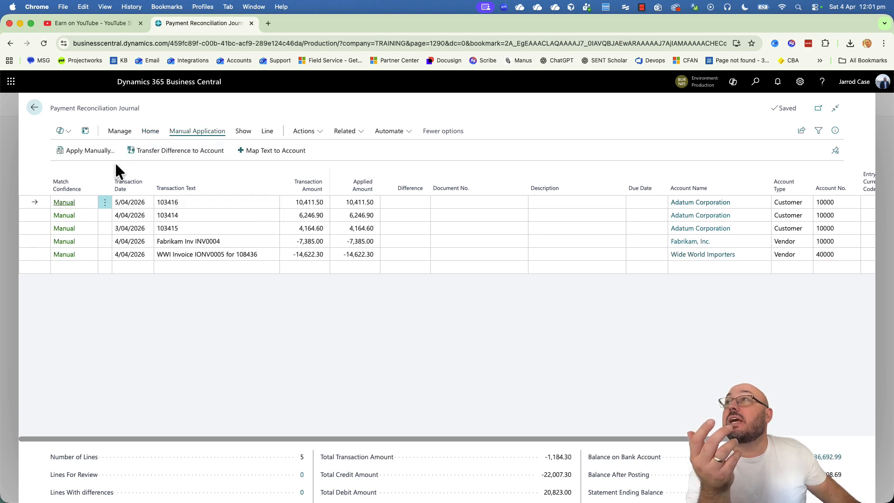
click(92, 154)
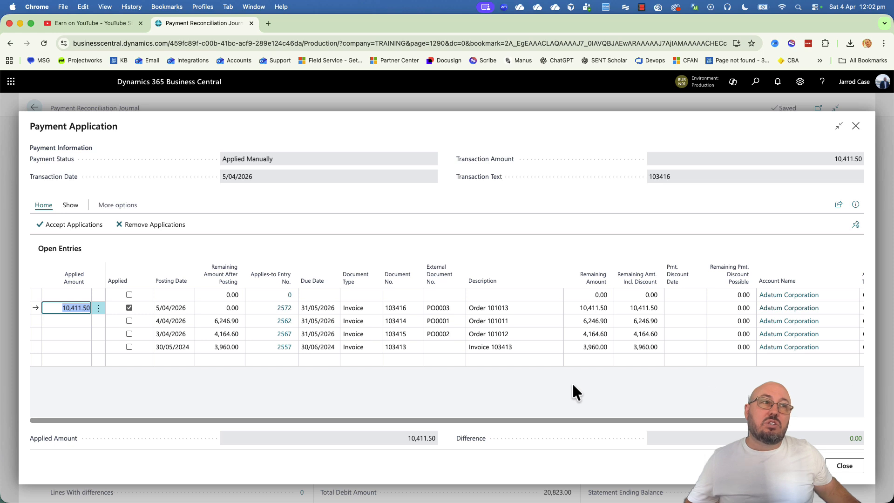
click(514, 420)
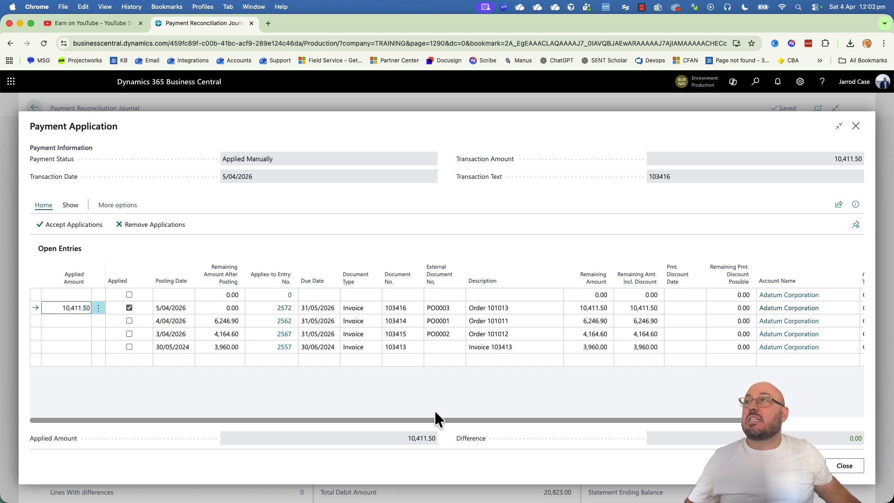
click(843, 465)
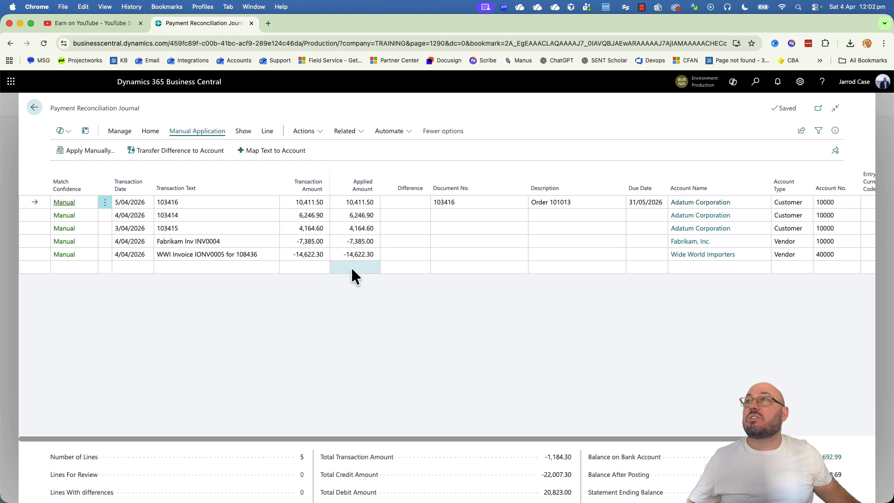
Step: Manually apply the 103414 and 103415 payment lines to Adatum Corporation's invoices with the same numbers
click(476, 216)
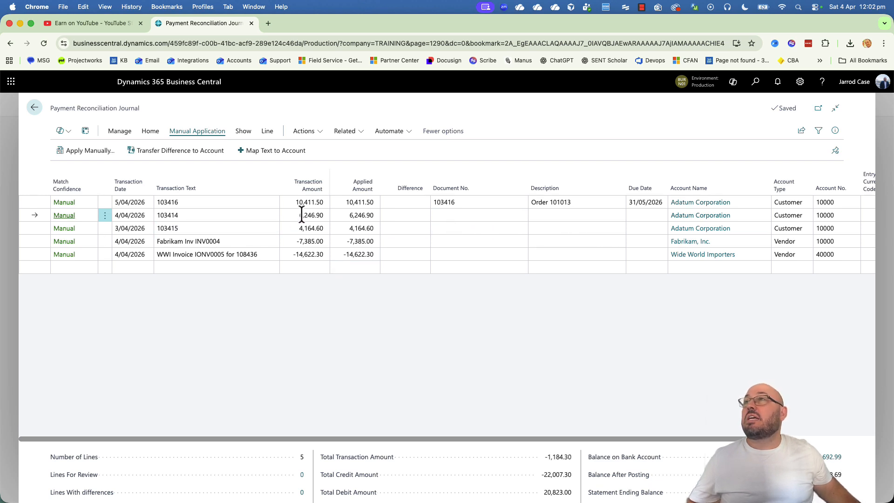
click(86, 150)
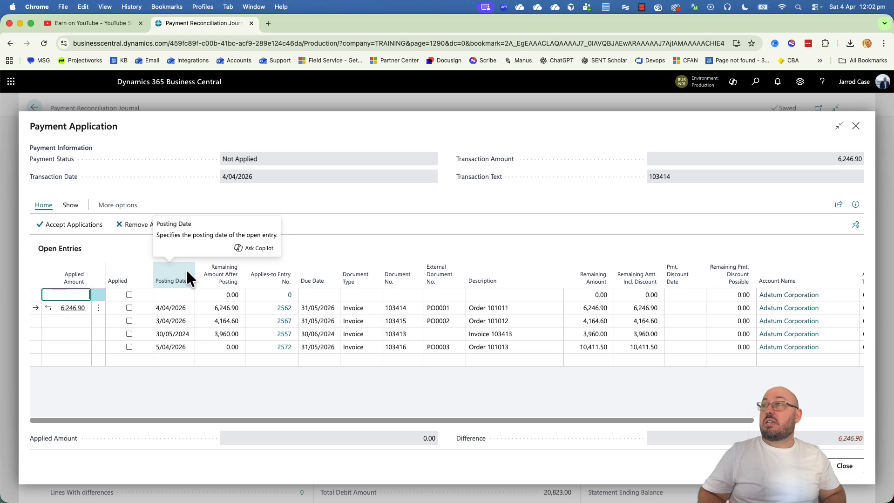
click(844, 466)
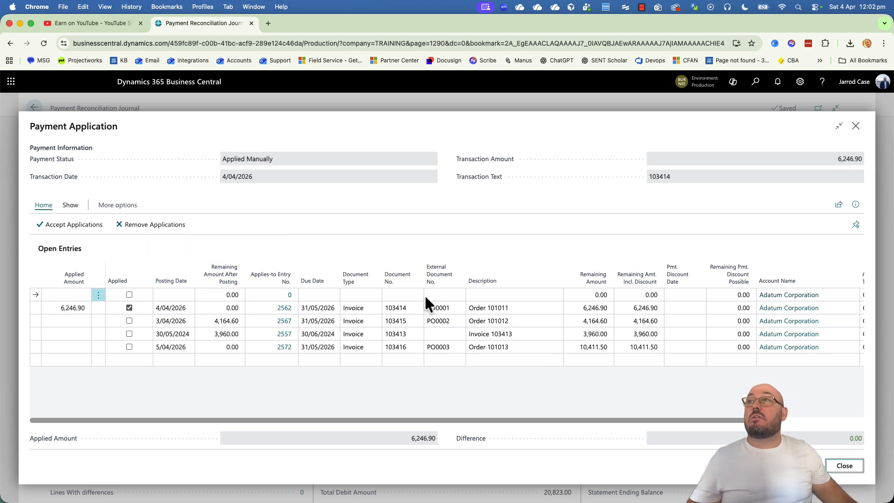
click(303, 227)
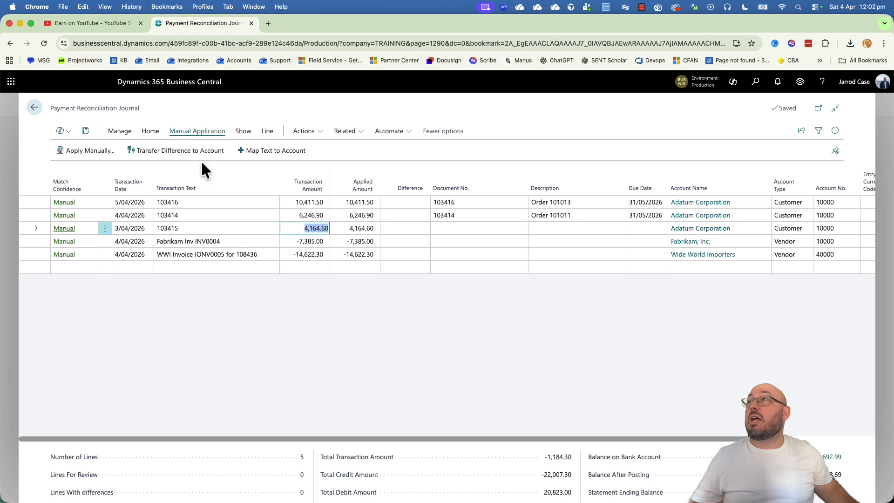
click(89, 150)
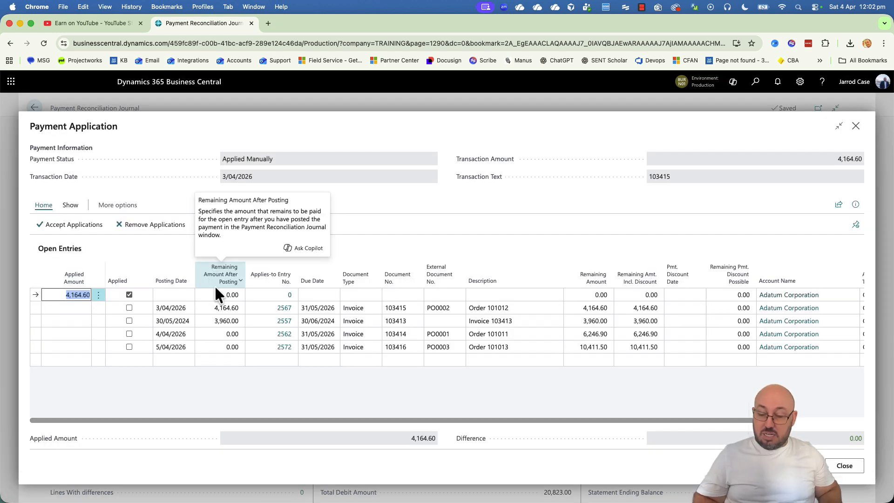
click(844, 465)
Step: Manually apply the Fabrikam INV0004 payment line to vendor invoice 108435
click(400, 239)
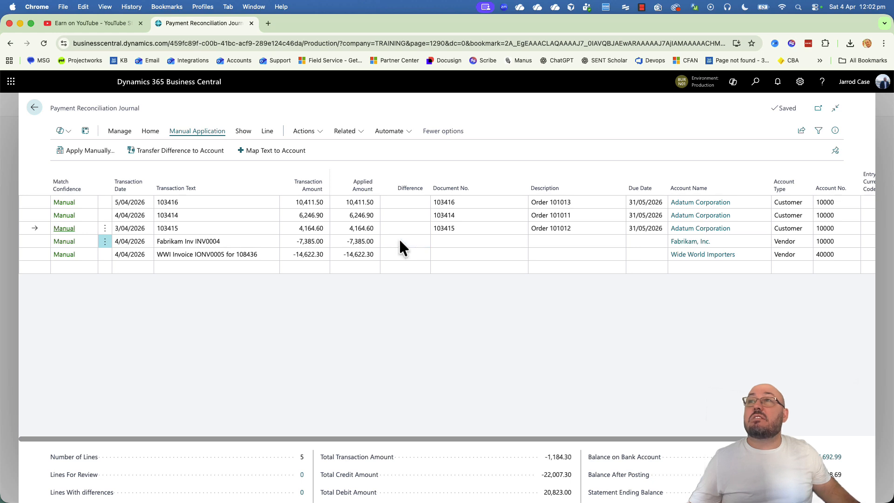
click(86, 152)
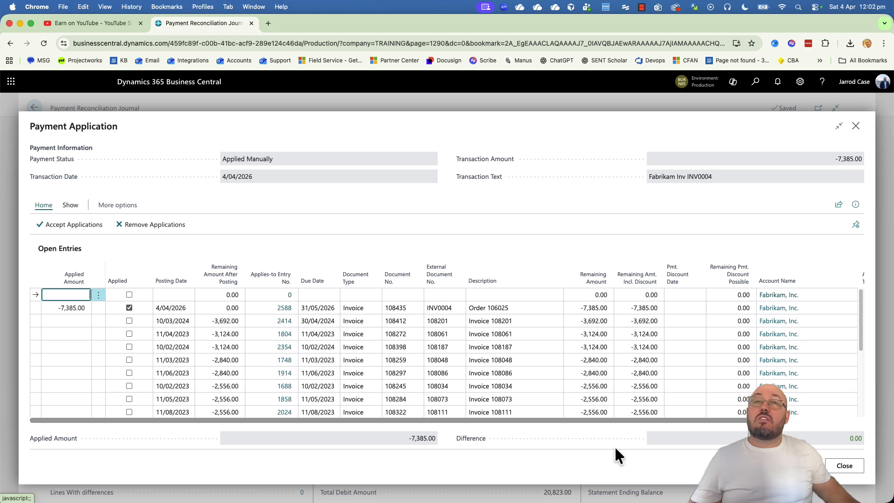
click(844, 466)
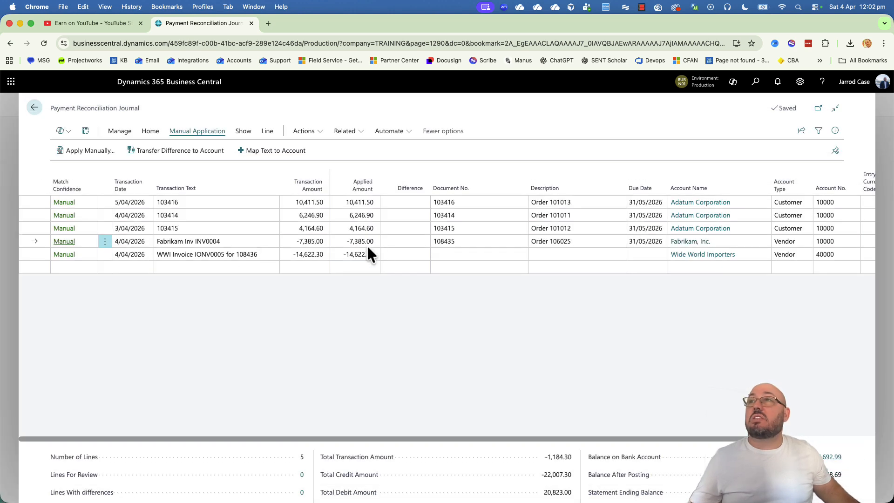
Step: Manually apply the WWI payment line to Wide World Importers invoice 108436, checking the applied amount and difference against the transaction amount
click(408, 256)
click(90, 150)
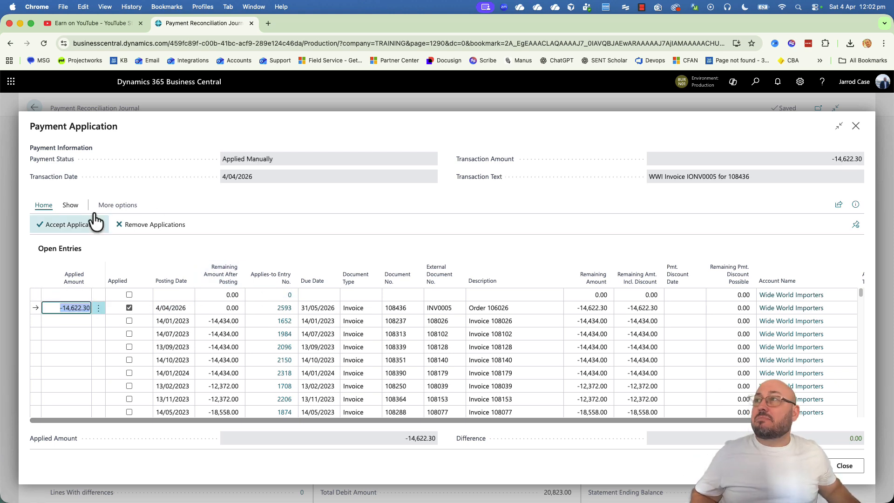
click(71, 207)
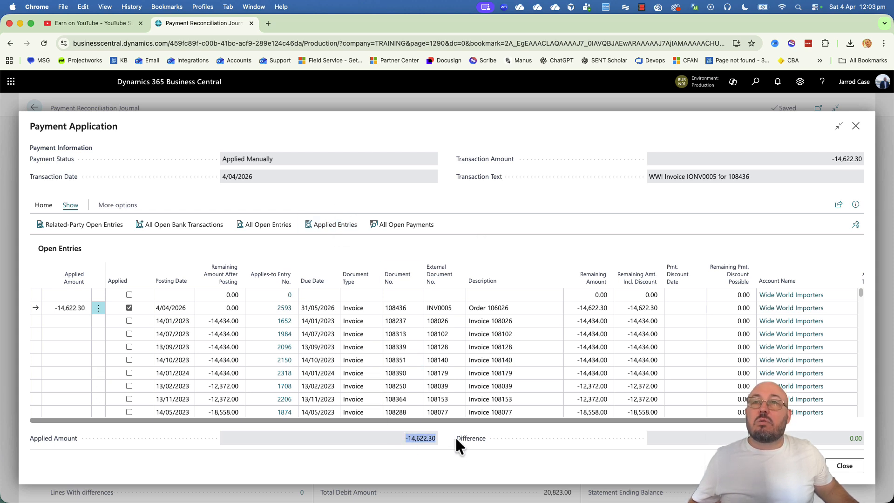
click(478, 452)
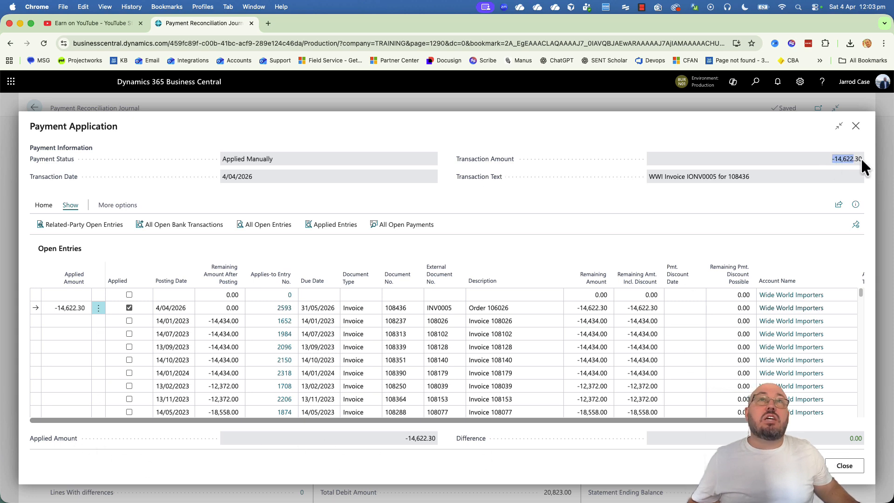
drag(861, 158, 863, 158)
click(243, 441)
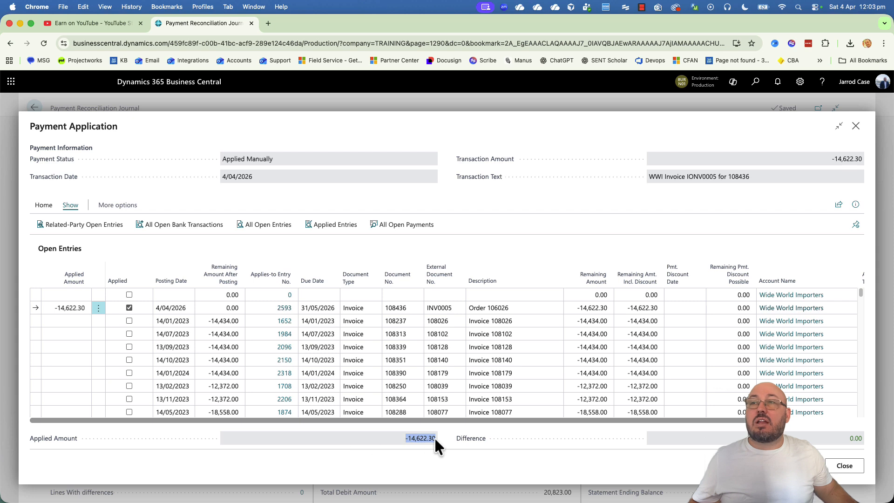
drag(847, 438, 864, 439)
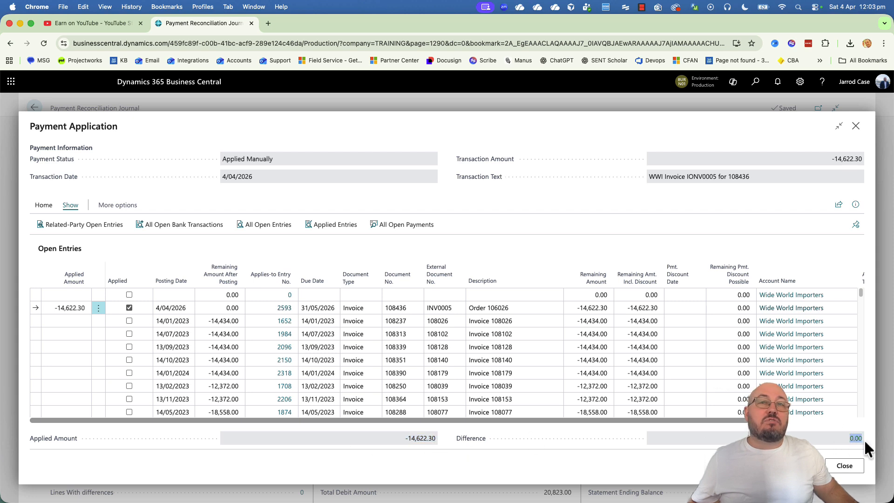
click(845, 466)
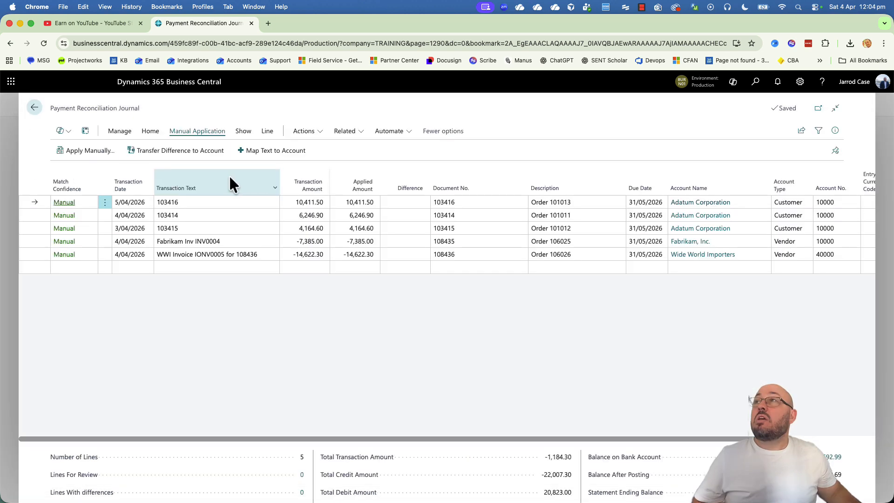
Step: Post only the payments of the reconciliation journal, without reconciling the bank account
click(149, 132)
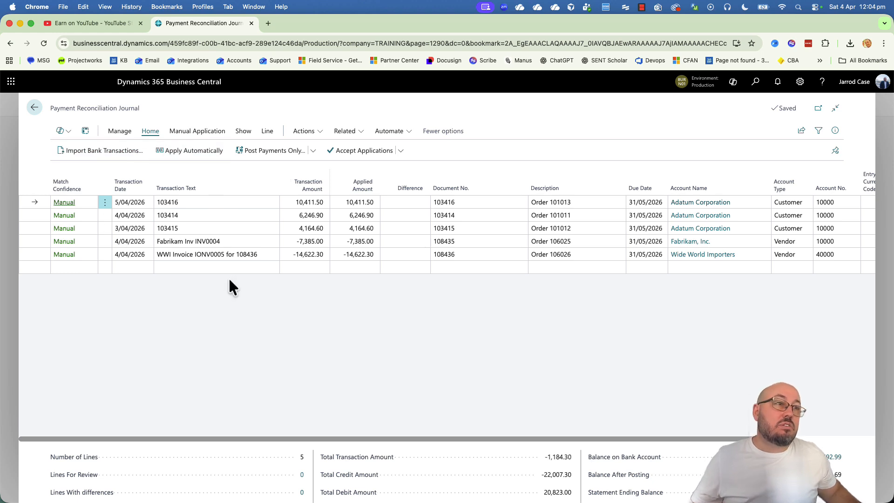
click(313, 150)
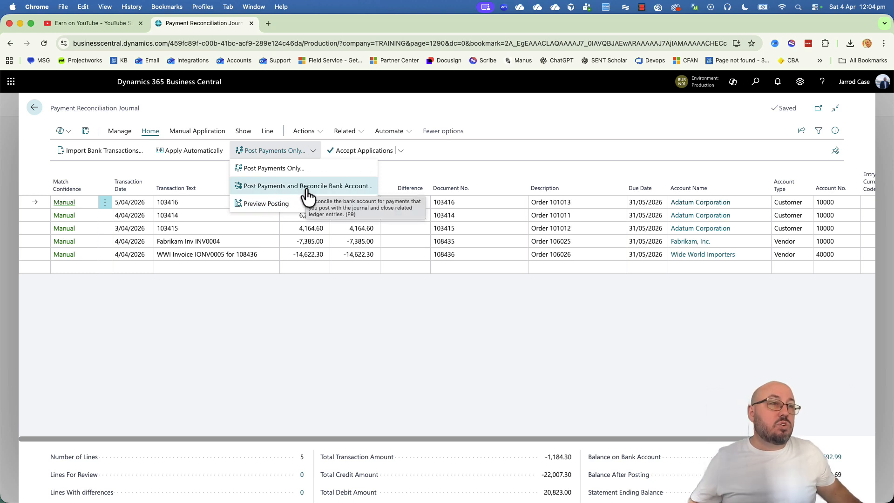
click(282, 170)
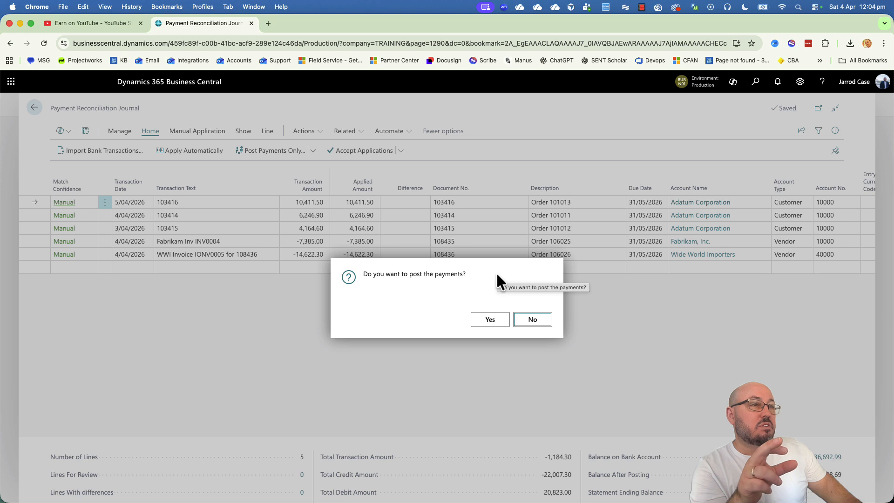
click(494, 321)
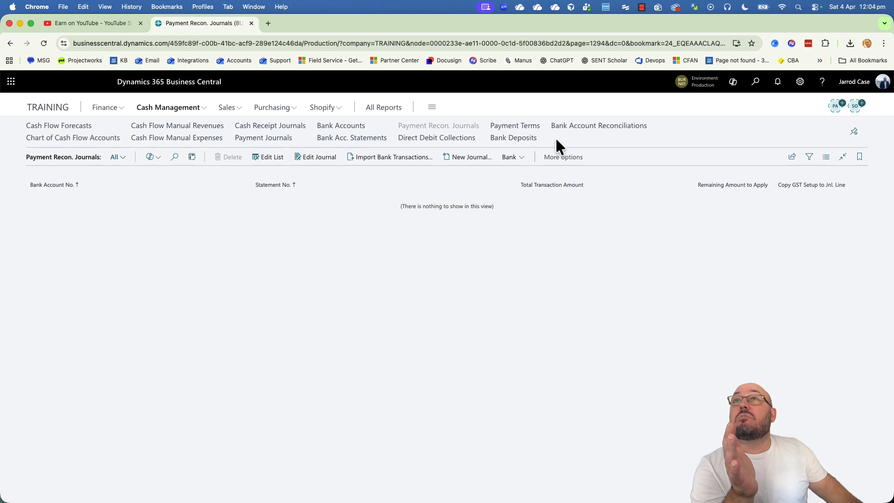
Step: Create a new bank account reconciliation for the BUILD bank account
click(576, 130)
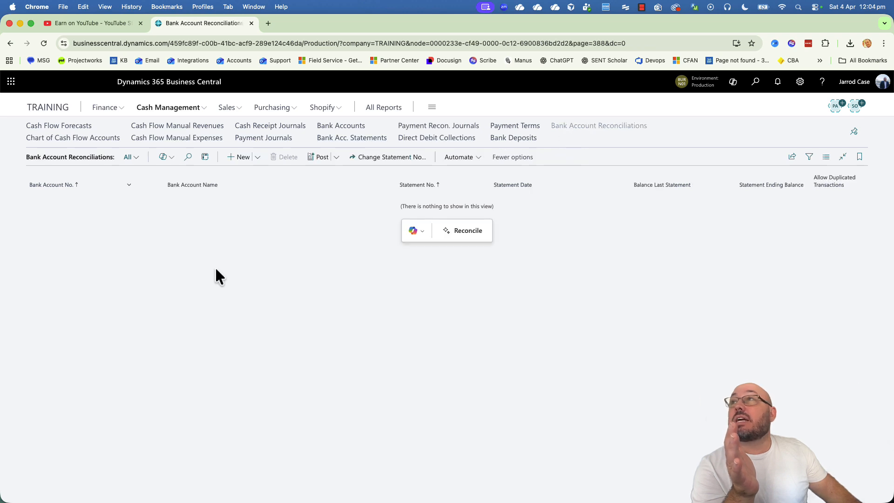
click(240, 159)
click(307, 233)
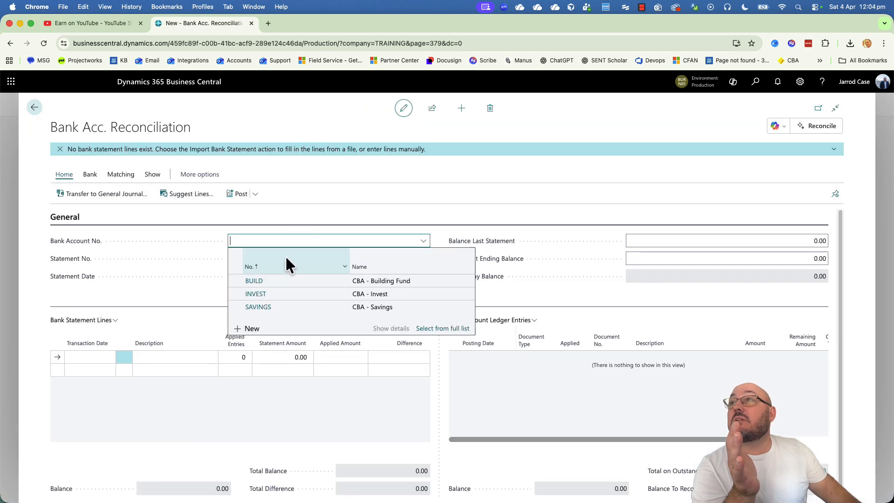
click(280, 280)
Step: Import the bank statement file into the BUILD reconciliation and accept 05/04/26 as the statement date
click(88, 176)
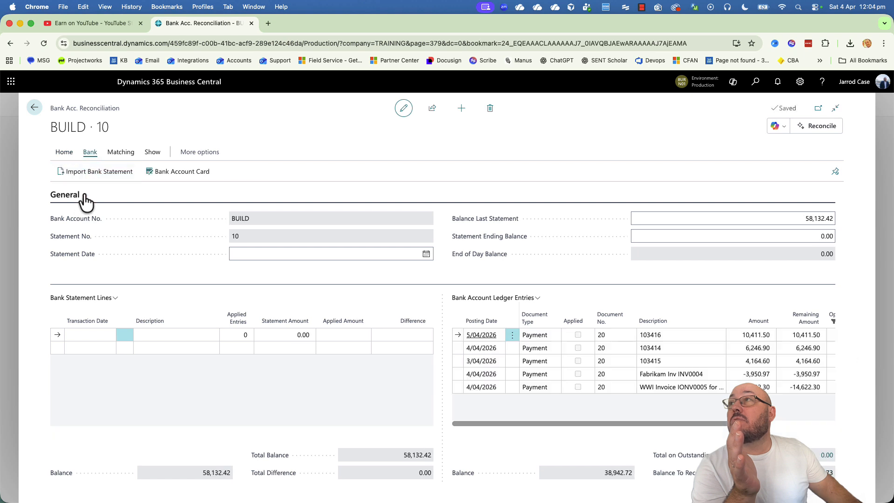
click(92, 181)
click(426, 302)
click(484, 148)
double_click(483, 152)
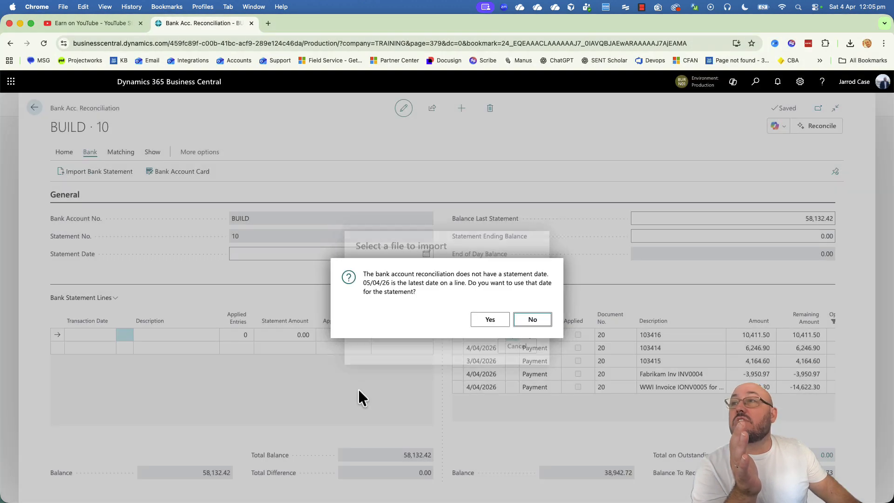
click(492, 322)
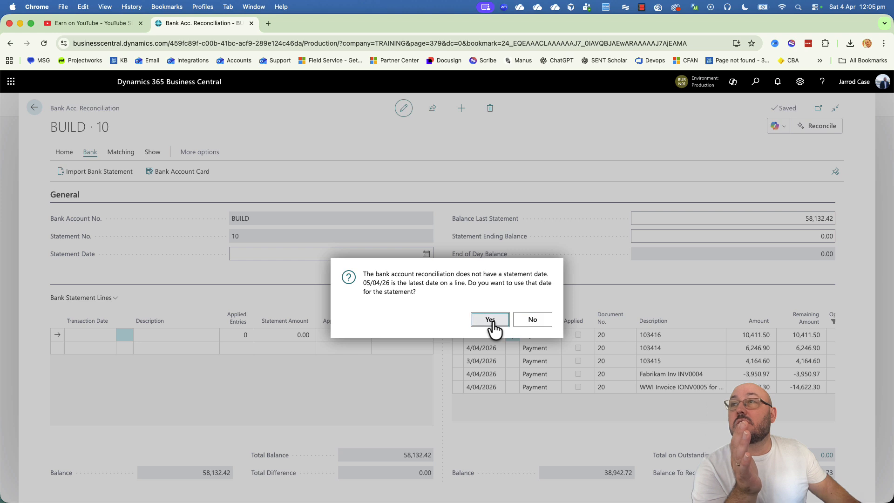